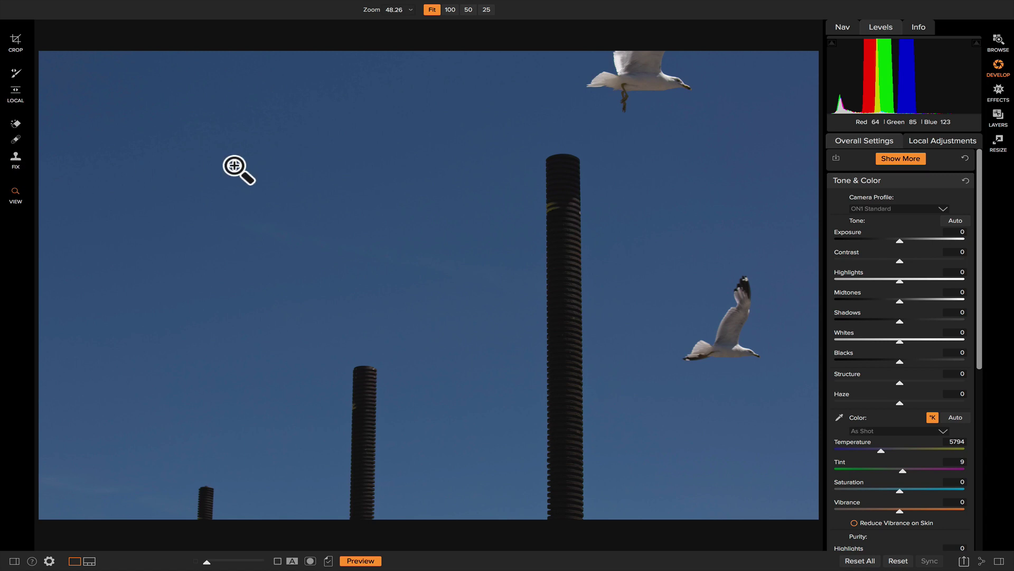
Clone clear sky over the partial gull at the top edge of the photo
key("s")
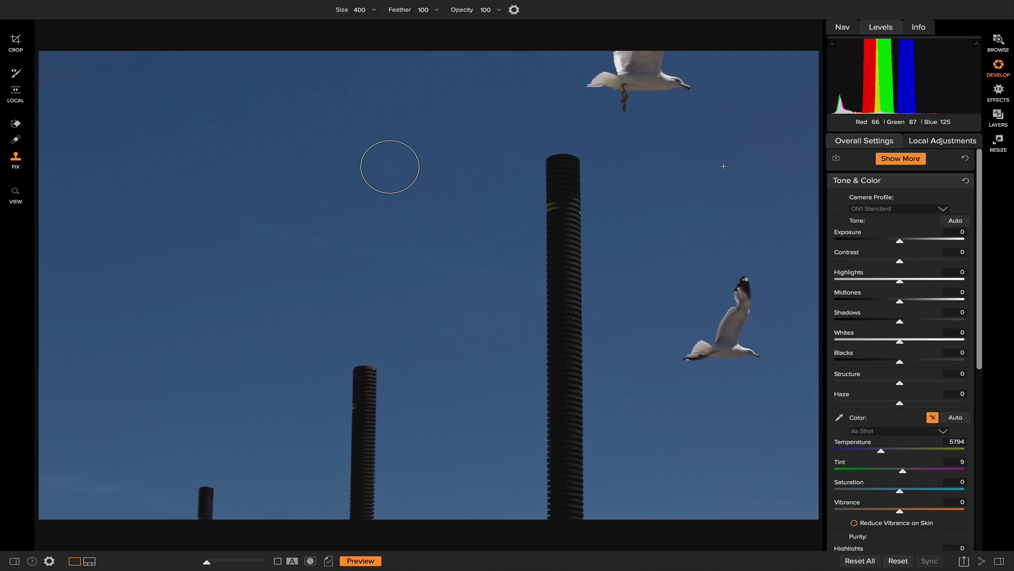
key("alt")
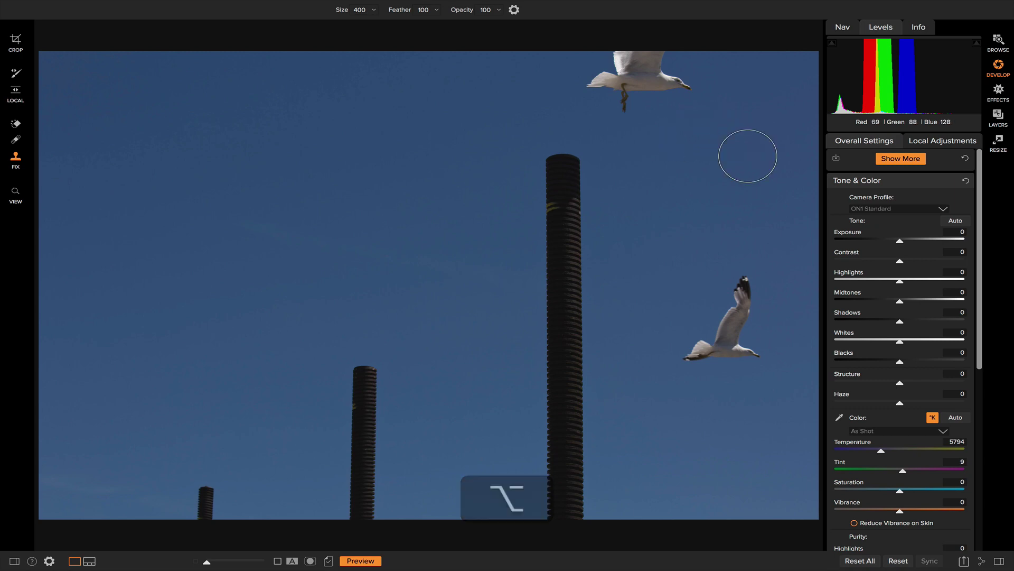
mouse_move(669, 99)
left_mouse_down()
mouse_move(632, 82)
mouse_move(695, 88)
mouse_move(621, 101)
mouse_move(611, 86)
mouse_move(631, 113)
mouse_move(593, 82)
mouse_move(652, 62)
mouse_move(600, 56)
mouse_move(631, 52)
mouse_move(664, 53)
mouse_move(682, 81)
mouse_move(578, 96)
mouse_move(580, 84)
mouse_move(677, 64)
left_mouse_up()
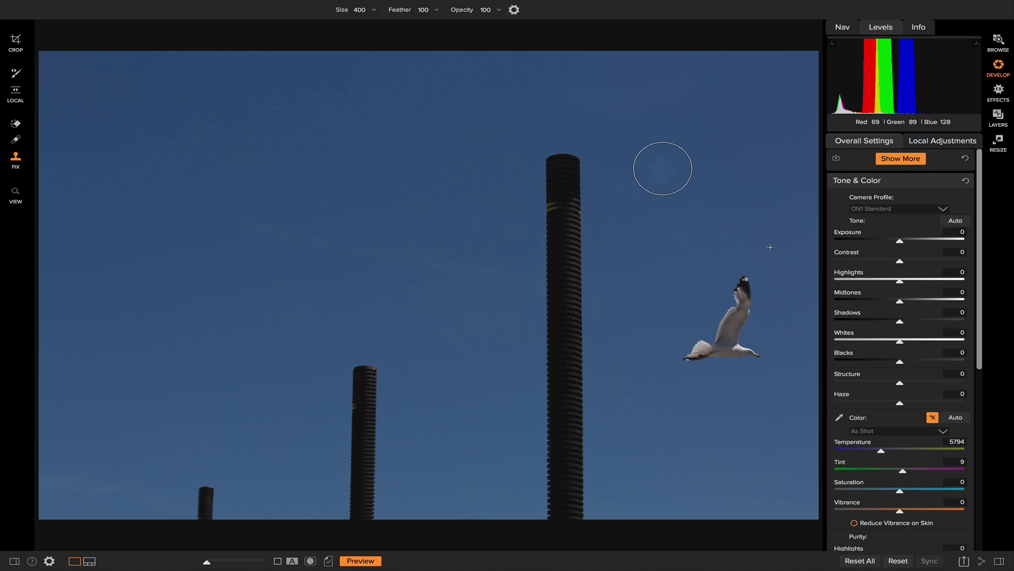
Sample nearby clear sky and paint it over the remaining right-hand gull
key("alt")
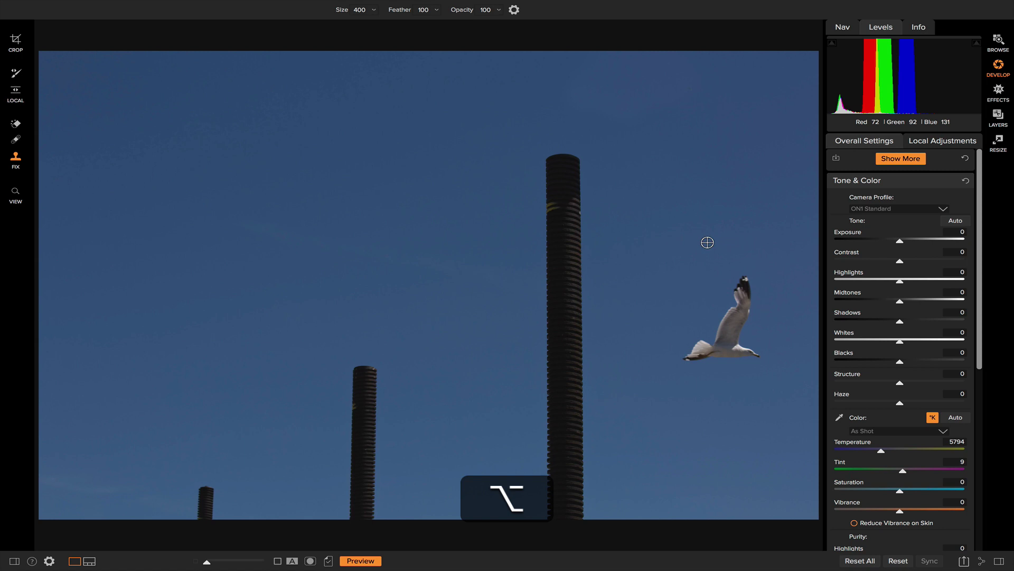
left_click(667, 246, "alt")
mouse_move(738, 276)
left_mouse_down()
mouse_move(739, 313)
mouse_move(744, 281)
mouse_move(760, 337)
mouse_move(761, 319)
mouse_move(740, 305)
mouse_move(703, 337)
mouse_move(752, 350)
mouse_move(748, 361)
mouse_move(715, 362)
mouse_move(697, 343)
left_mouse_up()
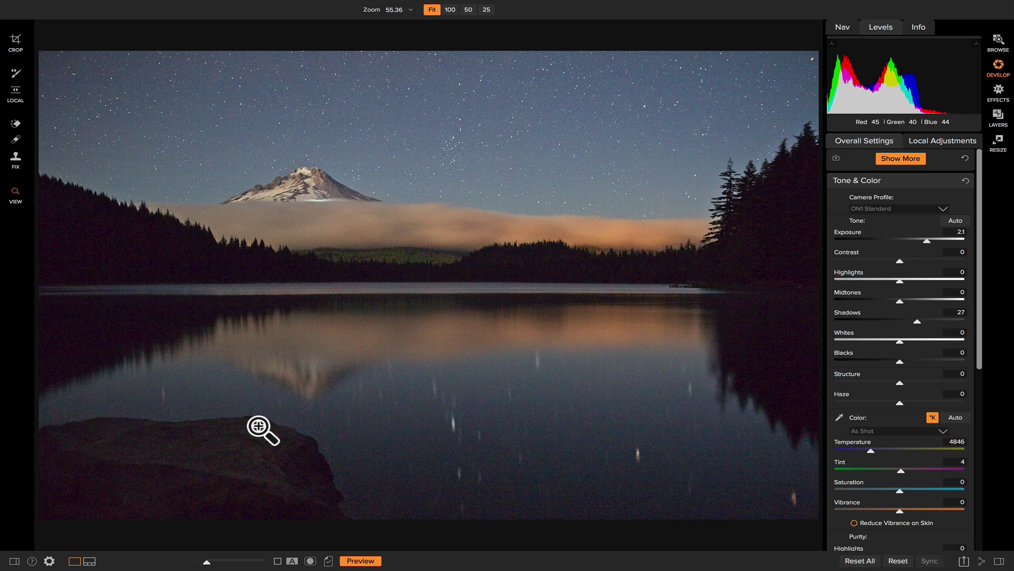
Toggle Preview off and back on to compare the edited night lake photo with the original
key("backslash")
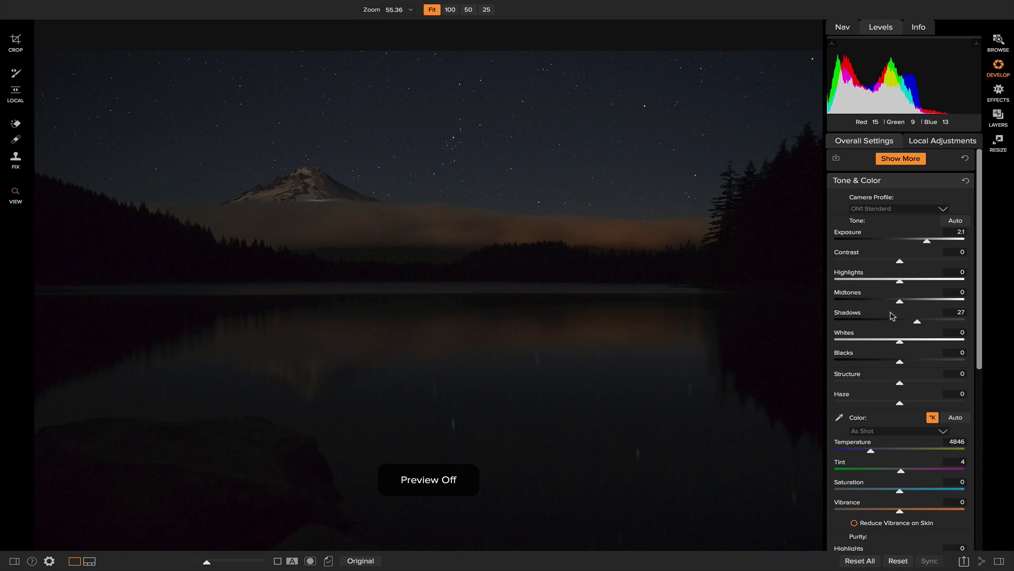
key("backslash")
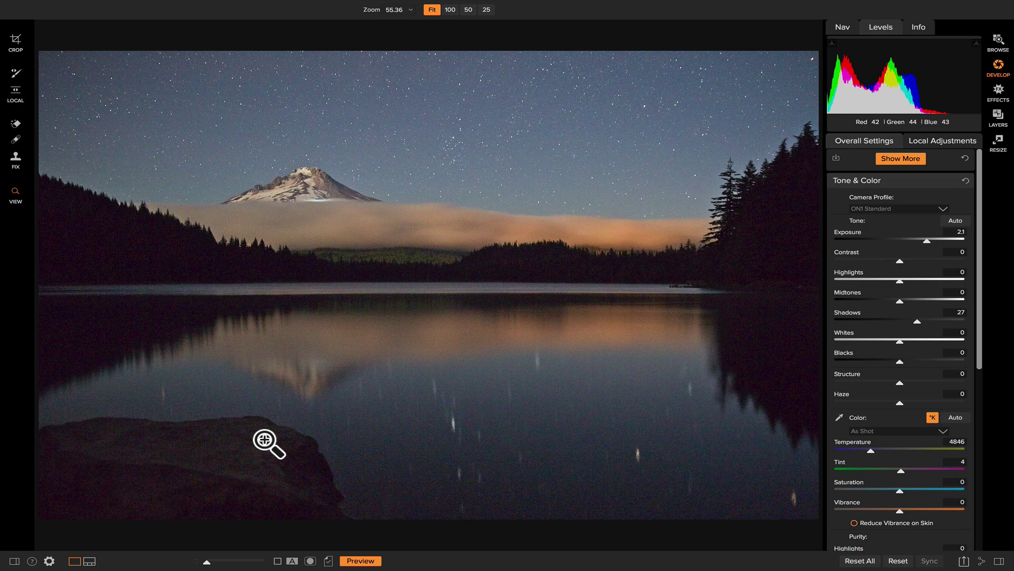
Select the Clone Stamp and lower Shadows in Tone & Color from 27 to 8
key("s")
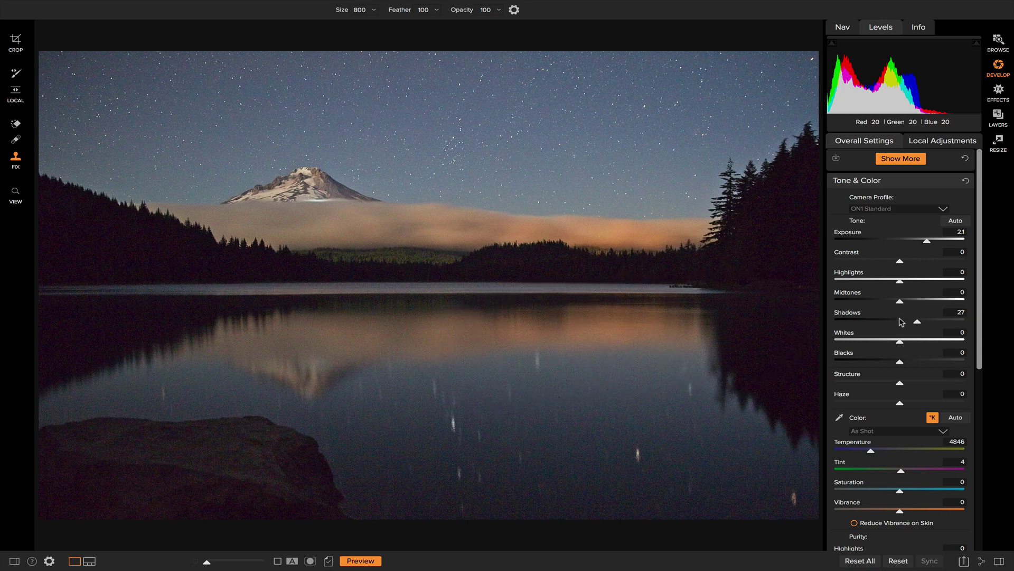
left_click_drag(917, 322, 906, 325)
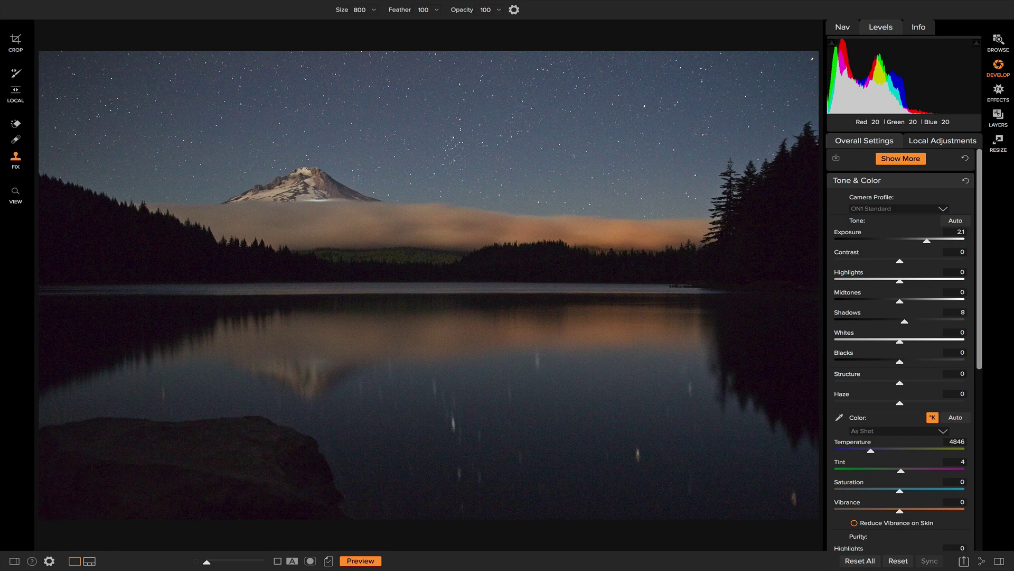
Sample open lake water and clone it over the foreground rock, undoing the first stroke
key("alt")
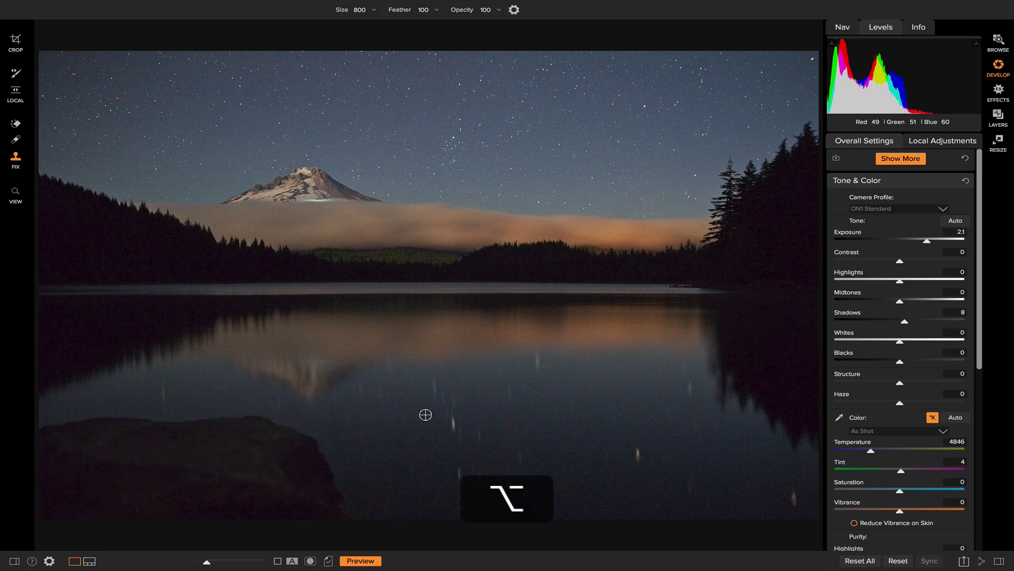
left_click(630, 371, "alt")
mouse_move(294, 455)
left_mouse_down()
mouse_move(319, 479)
mouse_move(313, 490)
mouse_move(233, 476)
left_mouse_up()
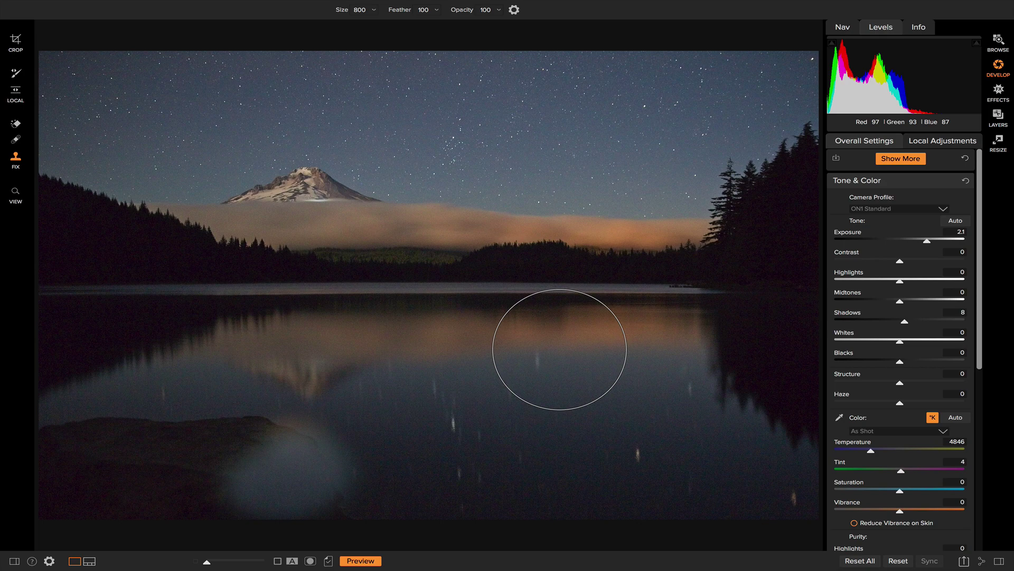
key("super+z")
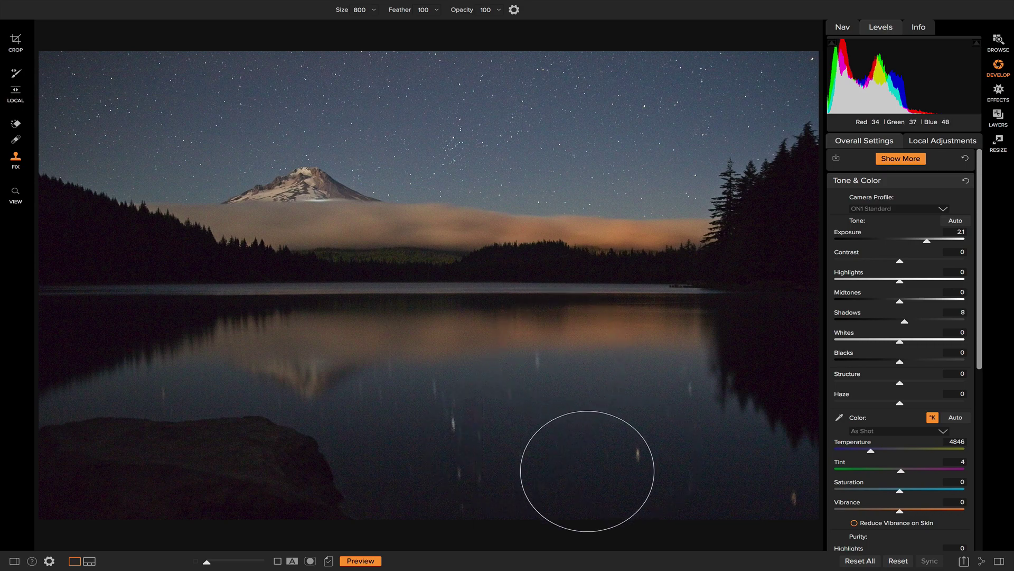
Dab water onto the lower lake, then resample water to the right and repaint the rock's edge
left_click(483, 491)
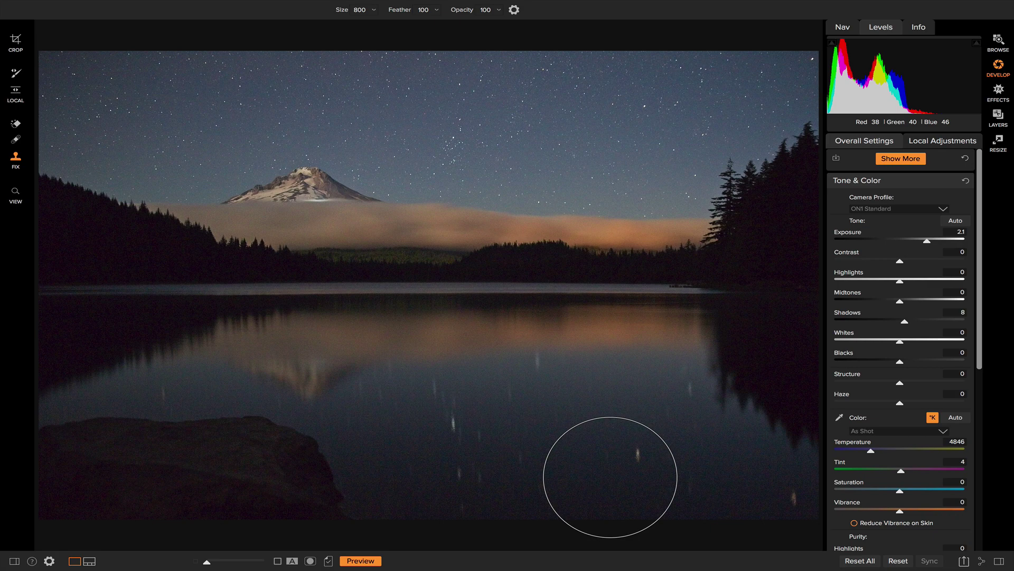
key("alt")
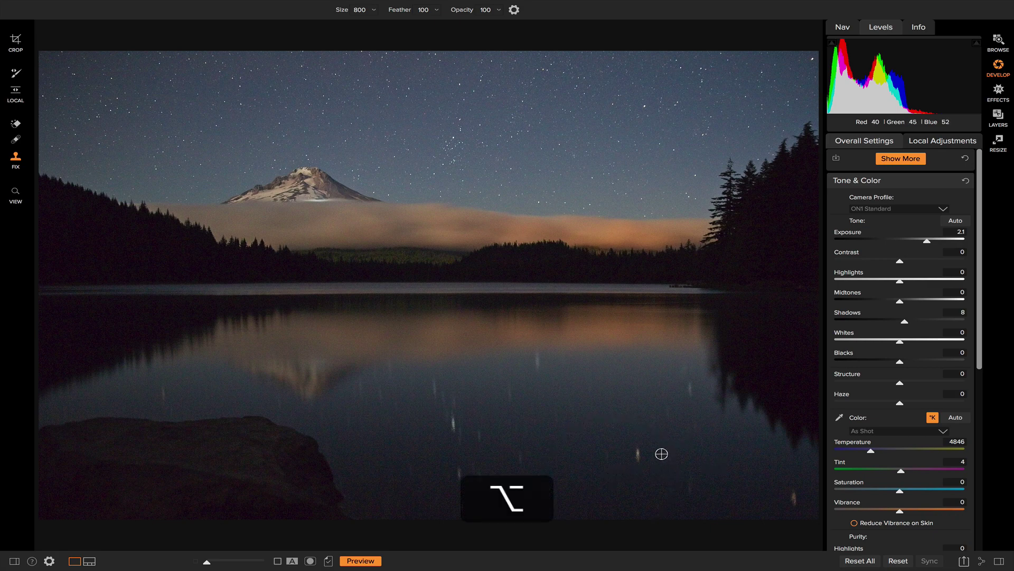
left_click(707, 475, "alt")
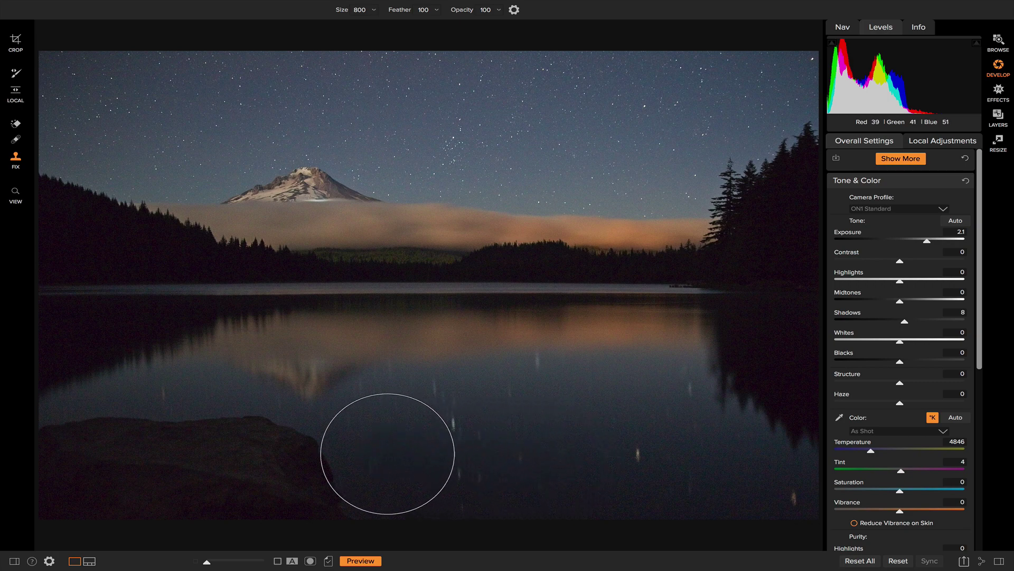
mouse_move(317, 465)
left_mouse_down()
mouse_move(336, 480)
mouse_move(303, 478)
mouse_move(260, 449)
mouse_move(313, 485)
mouse_move(308, 496)
mouse_move(351, 497)
mouse_move(235, 436)
mouse_move(260, 443)
mouse_move(238, 425)
mouse_move(264, 432)
mouse_move(219, 419)
mouse_move(194, 419)
mouse_move(257, 420)
mouse_move(203, 441)
mouse_move(132, 441)
mouse_move(134, 431)
mouse_move(172, 433)
mouse_move(234, 473)
mouse_move(328, 505)
mouse_move(88, 465)
mouse_move(119, 436)
mouse_move(105, 426)
mouse_move(47, 436)
mouse_move(37, 452)
mouse_move(141, 441)
mouse_move(126, 476)
mouse_move(164, 492)
mouse_move(317, 503)
mouse_move(69, 499)
mouse_move(312, 490)
mouse_move(161, 450)
mouse_move(386, 413)
left_mouse_up()
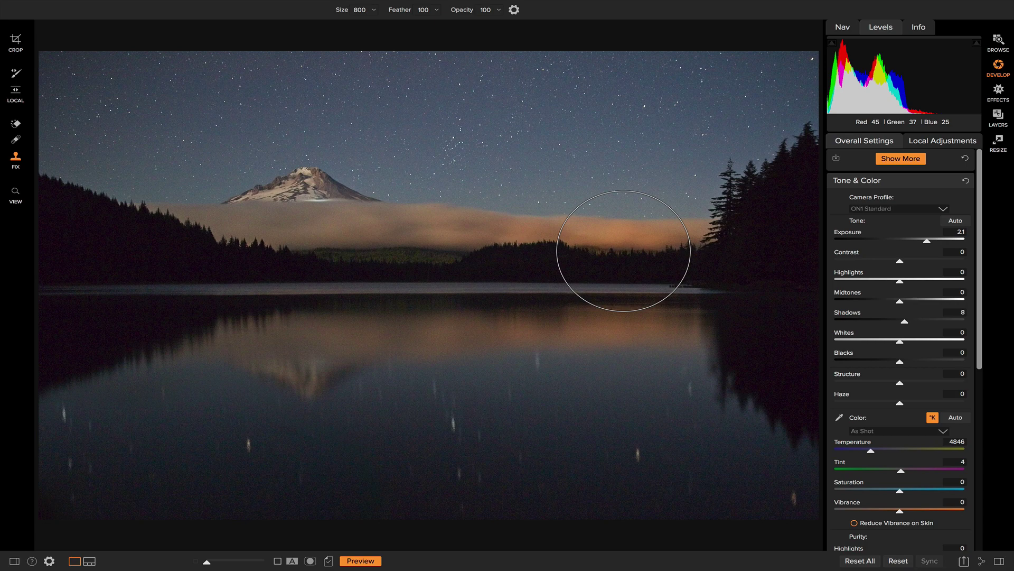
Add a Darken adjustment layer, gradient-masked along the lake horizon, at 39% opacity
left_click(968, 145)
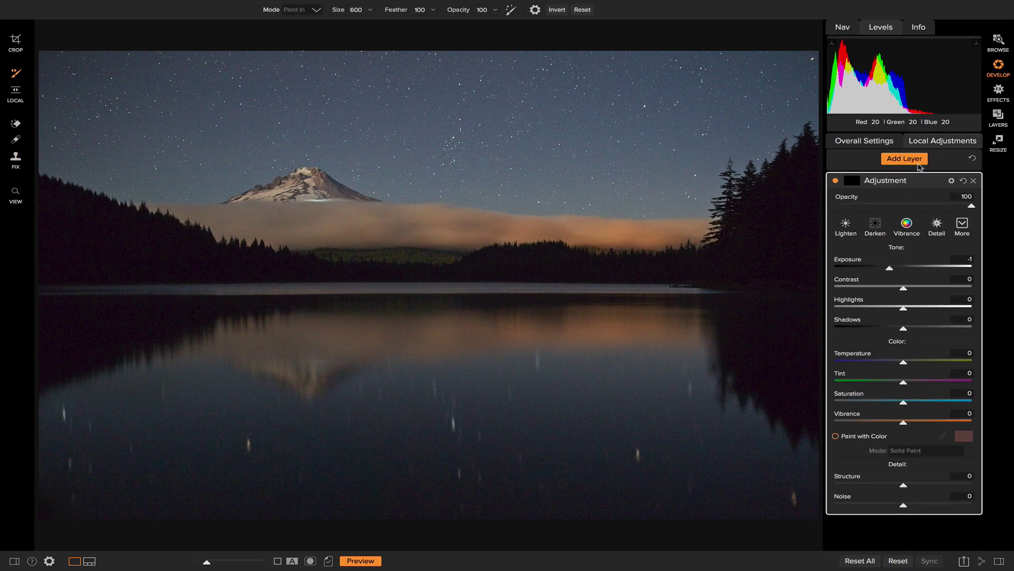
left_click(875, 227)
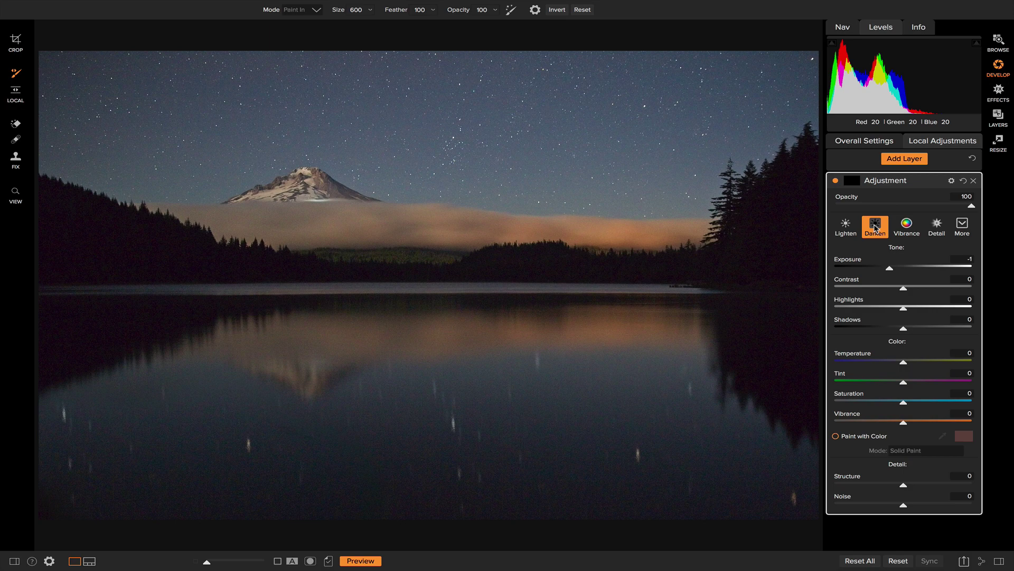
left_click(11, 96)
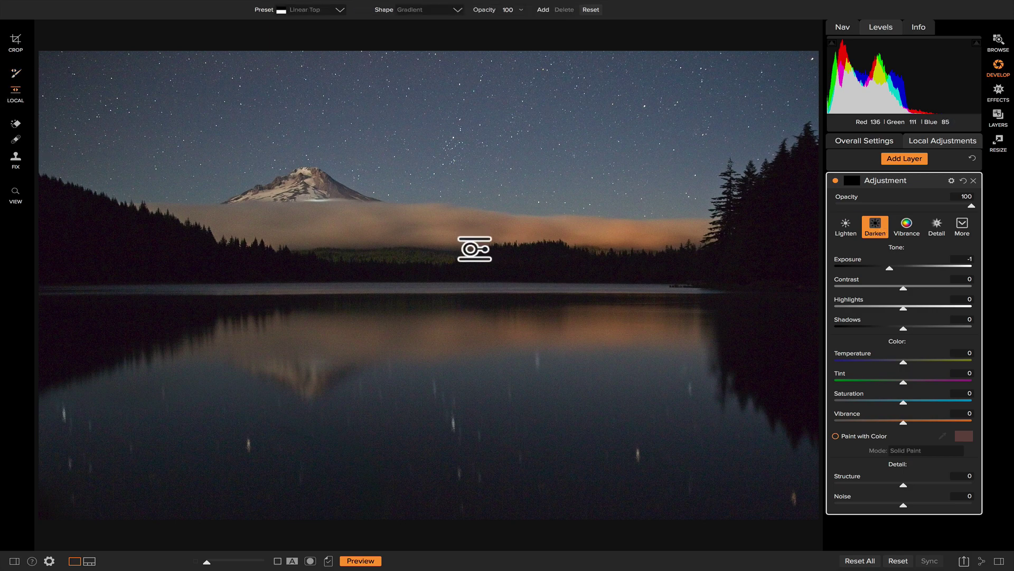
left_click(429, 280)
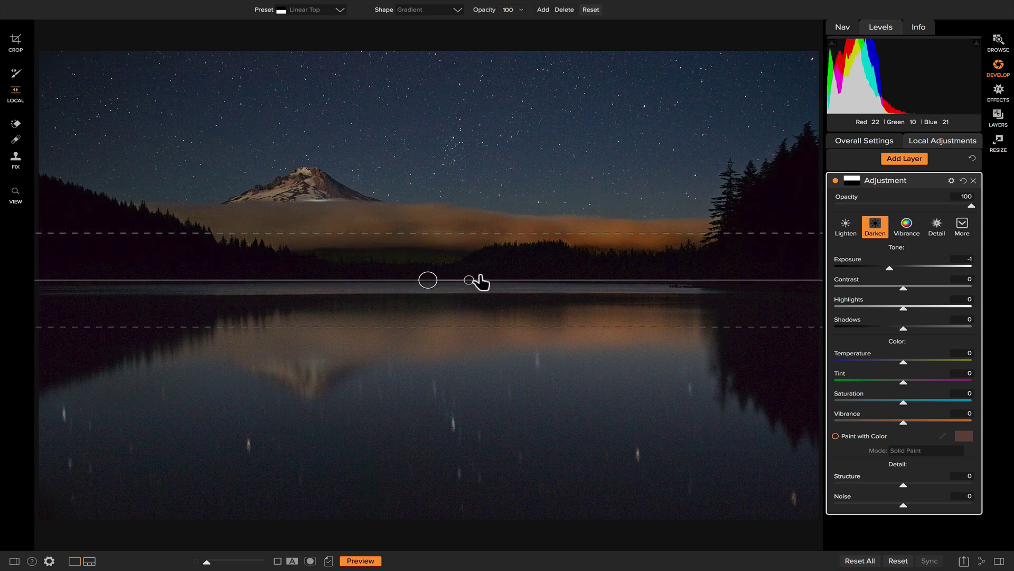
left_click_drag(479, 281, 380, 283)
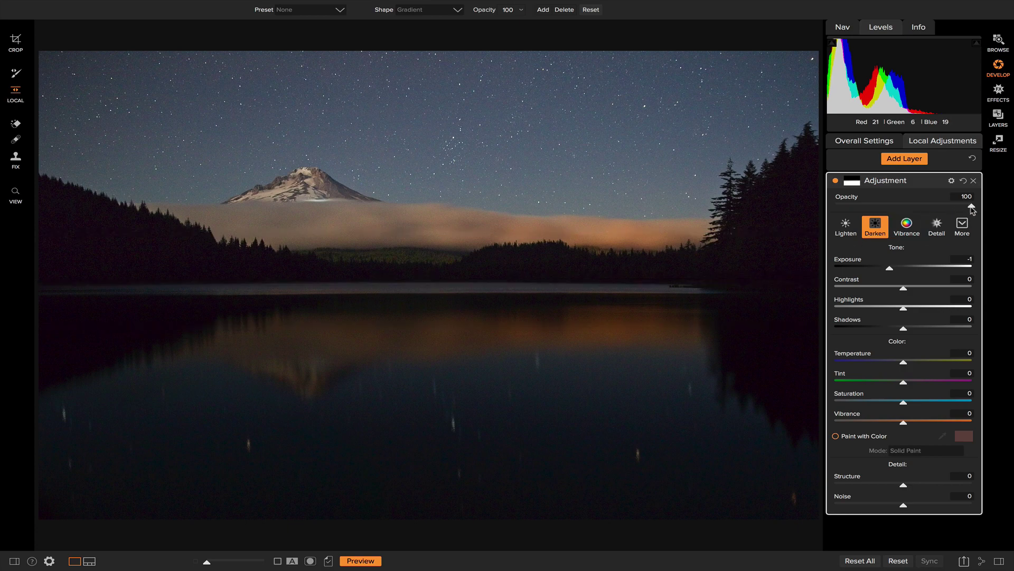
left_click_drag(972, 206, 884, 218)
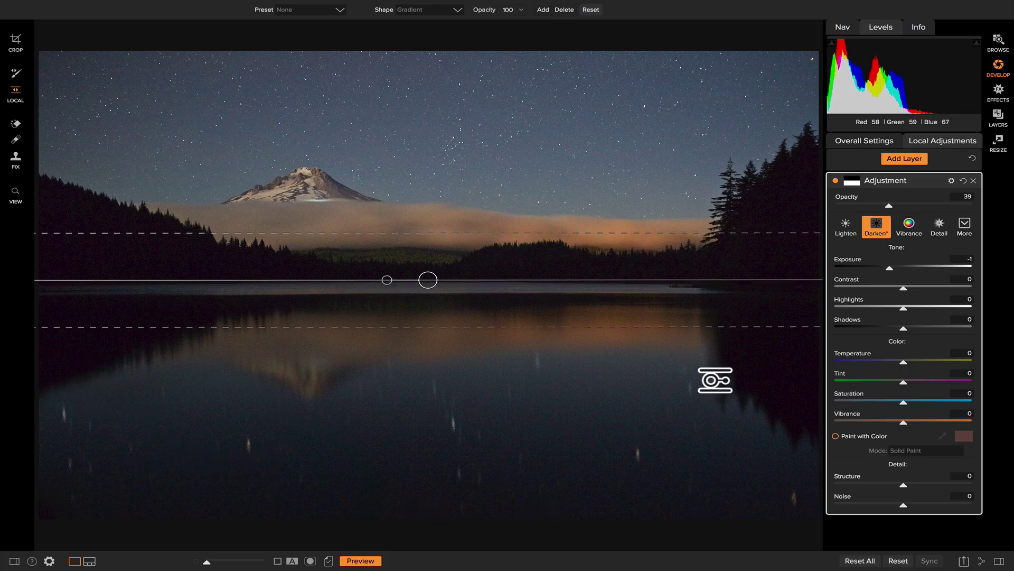
Add a Vignette filter under Effects' Overall Settings with the Big Softy preset
left_click(999, 90)
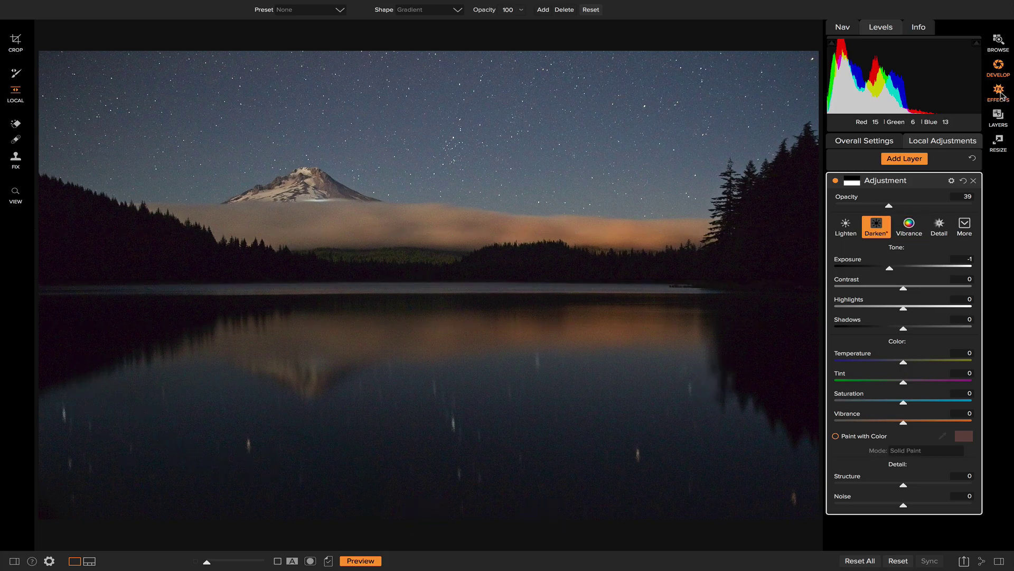
left_click(894, 145)
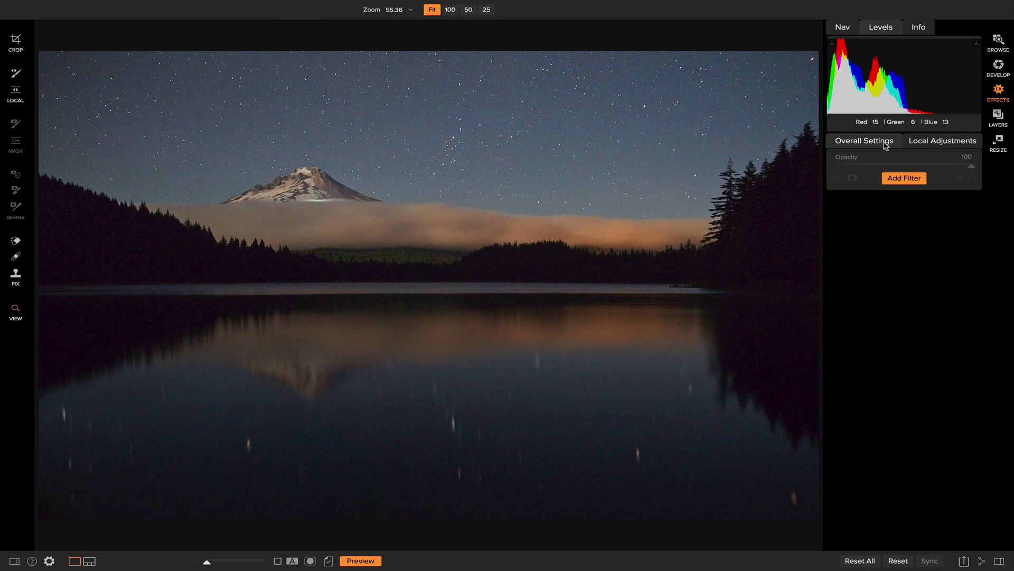
left_click(905, 178)
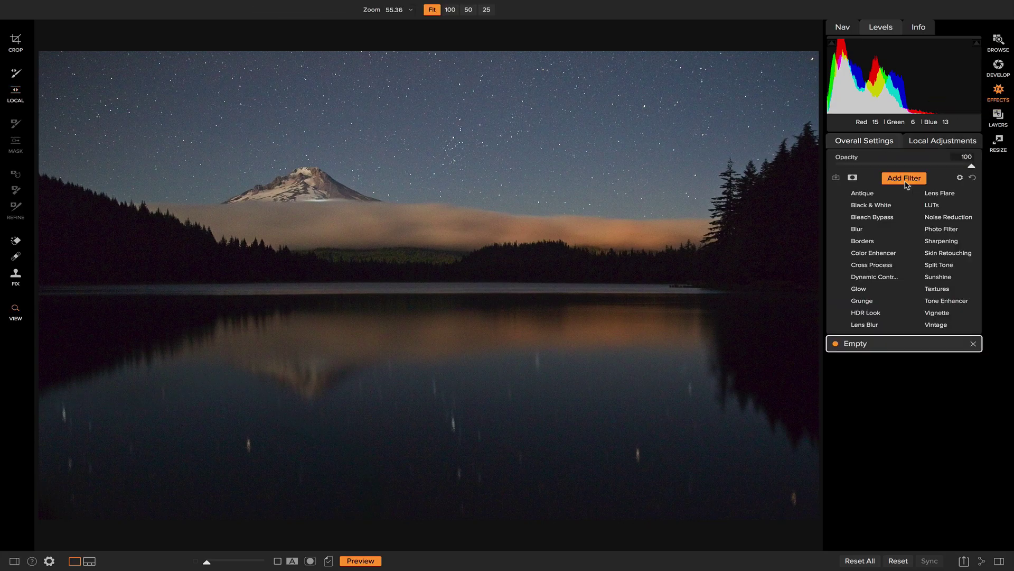
left_click(948, 314)
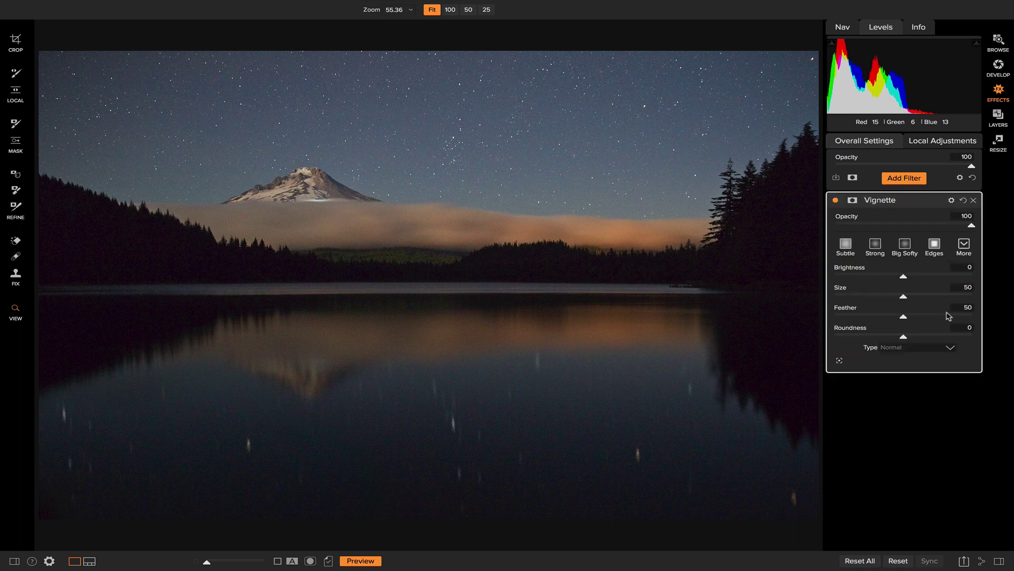
left_click(905, 247)
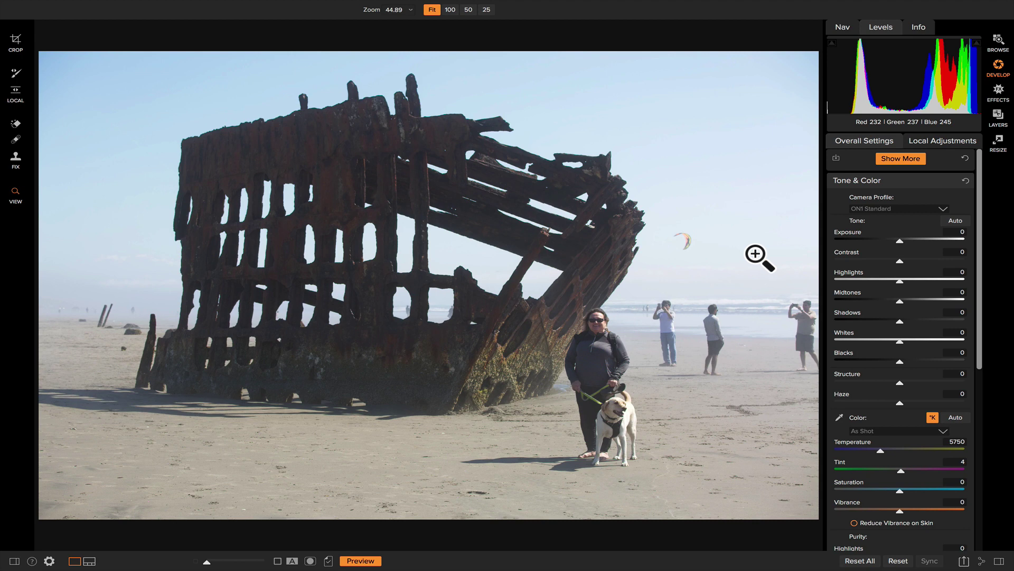
Select the clone stamp, sample sky beside the kite, and paint over the kite
key("s")
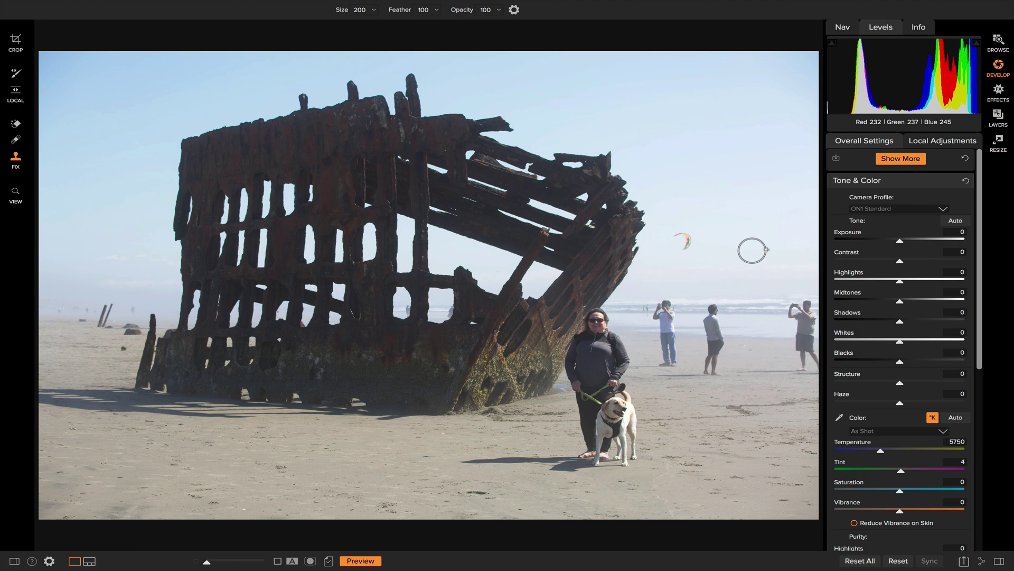
key("alt")
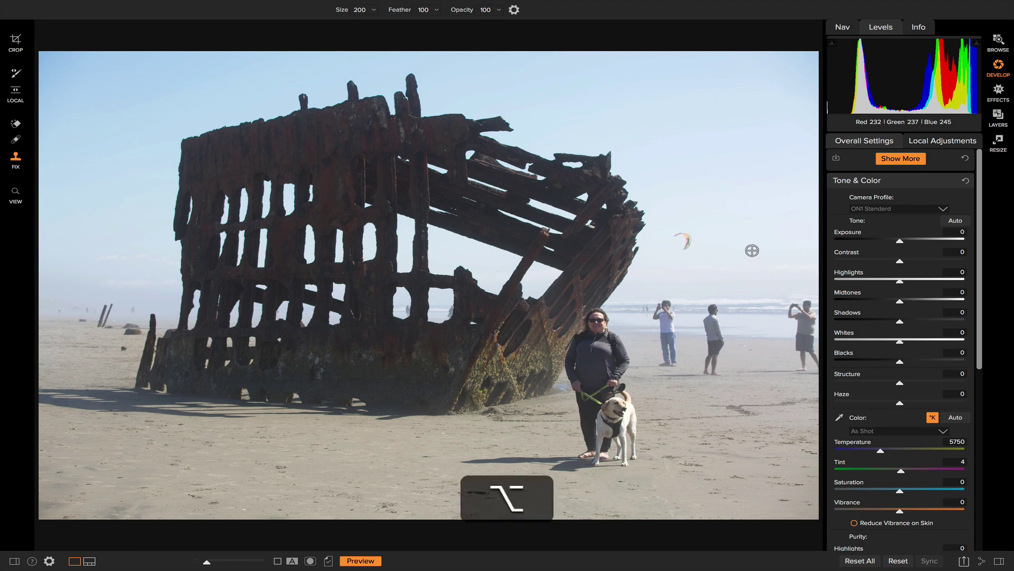
left_click(716, 230, "alt")
mouse_move(689, 243)
left_mouse_down()
mouse_move(683, 229)
mouse_move(685, 247)
left_mouse_up()
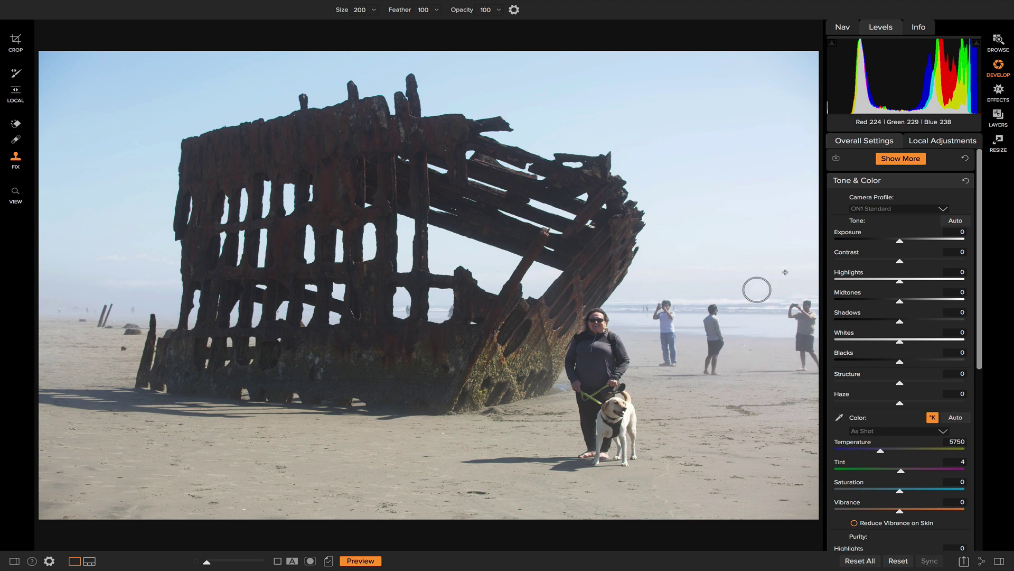
key("alt")
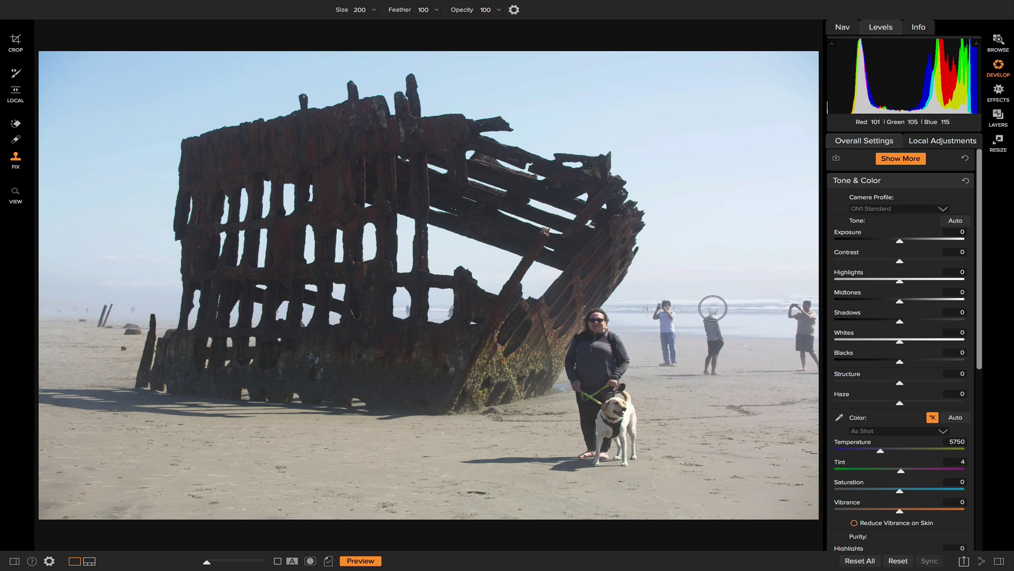
Paint sea over both distant tourists, resampling open sea to cover the remaining head
mouse_move(713, 308)
left_mouse_down()
mouse_move(720, 332)
mouse_move(704, 339)
mouse_move(729, 342)
mouse_move(694, 352)
mouse_move(716, 359)
mouse_move(694, 369)
mouse_move(716, 370)
left_mouse_up()
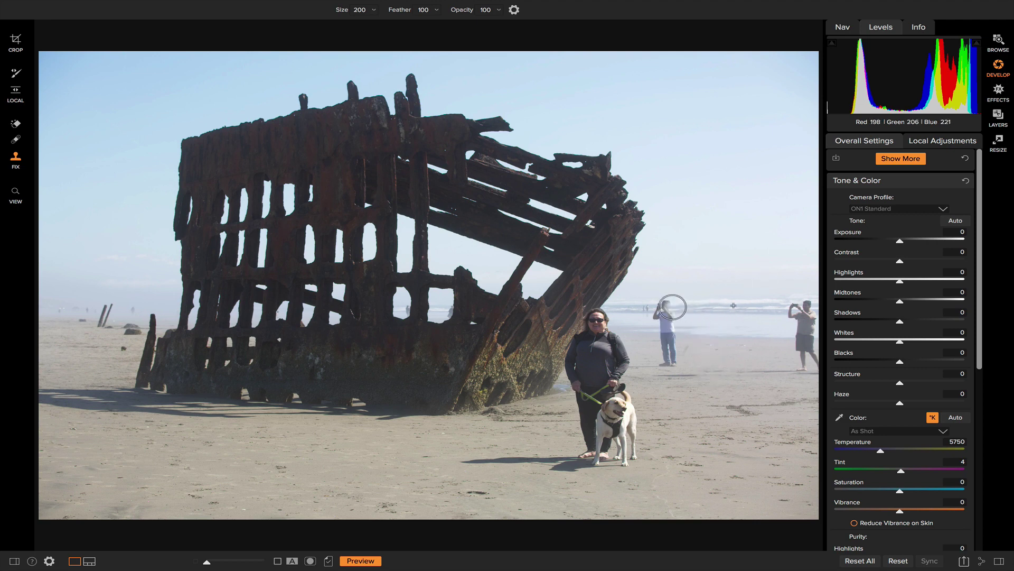
left_click_drag(670, 319, 669, 333)
key("alt")
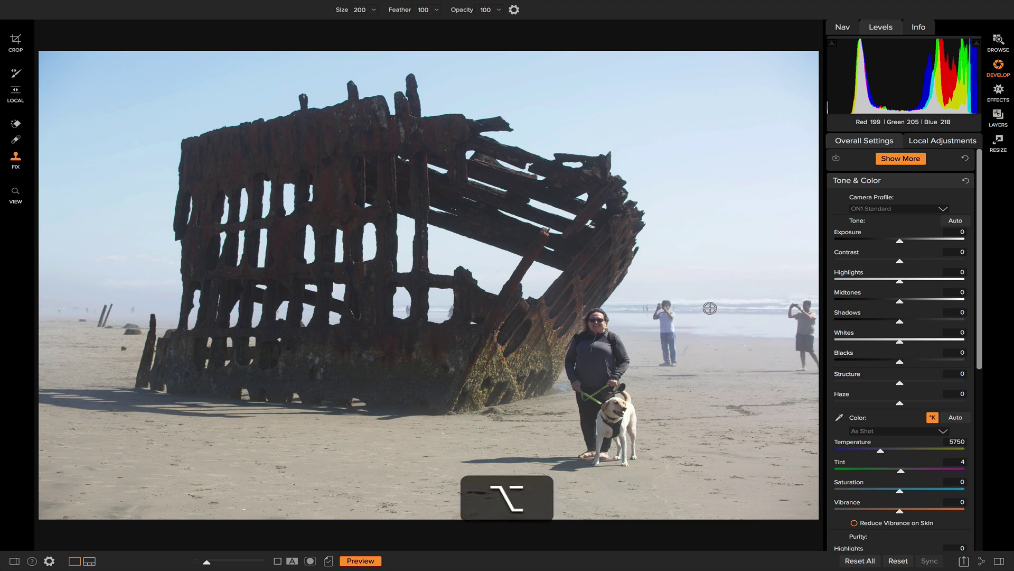
left_click(712, 307, "alt")
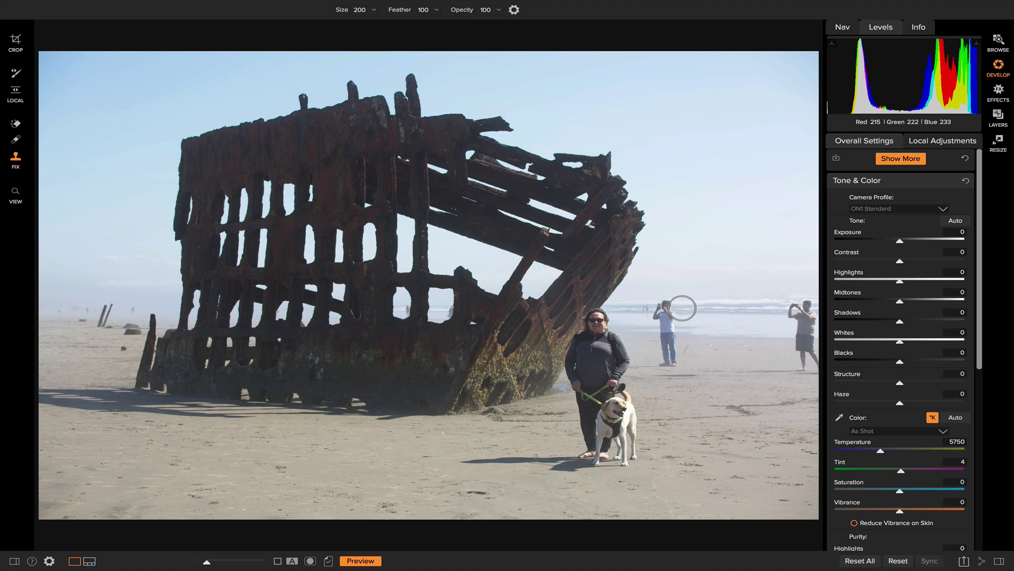
mouse_move(679, 308)
left_mouse_down()
mouse_move(640, 307)
mouse_move(674, 309)
mouse_move(654, 321)
mouse_move(672, 322)
mouse_move(664, 328)
mouse_move(680, 336)
mouse_move(665, 342)
mouse_move(664, 333)
mouse_move(671, 341)
mouse_move(659, 352)
mouse_move(680, 361)
mouse_move(659, 364)
mouse_move(691, 348)
left_mouse_up()
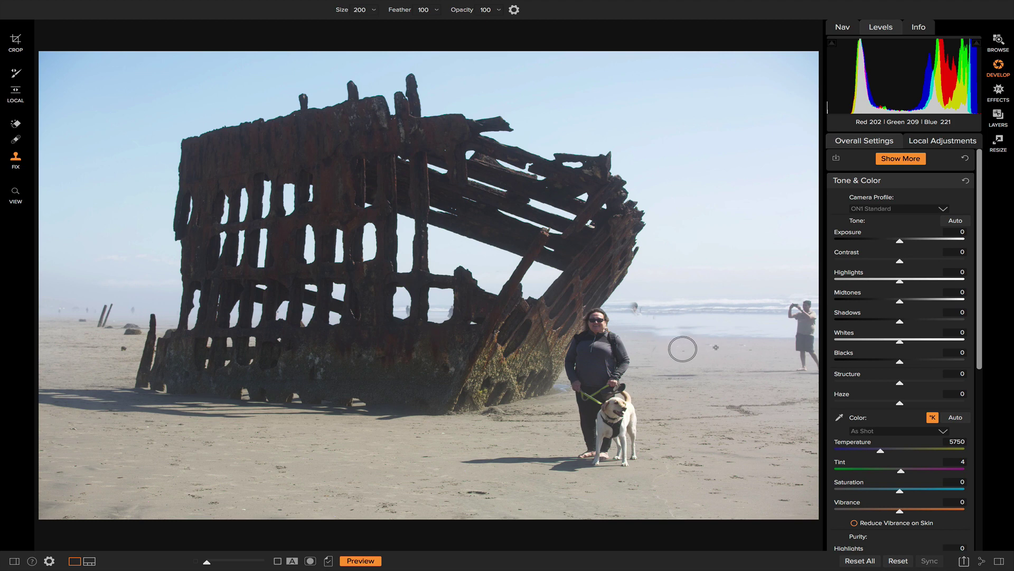
key("alt")
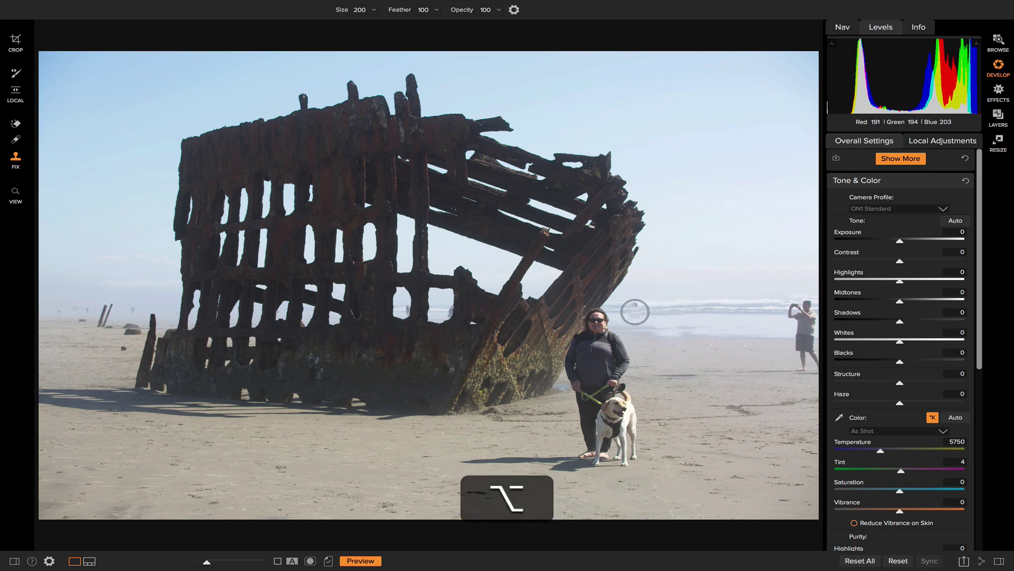
Set a clone source beside the horizon to touch up leftover marks on the beach
left_click(668, 309, "alt")
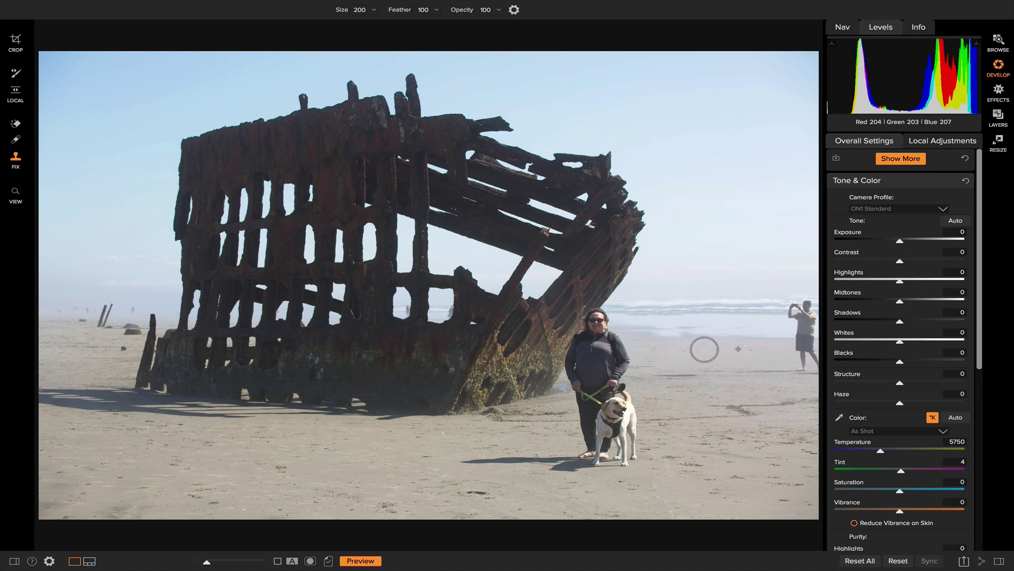
key("alt")
key("alt")
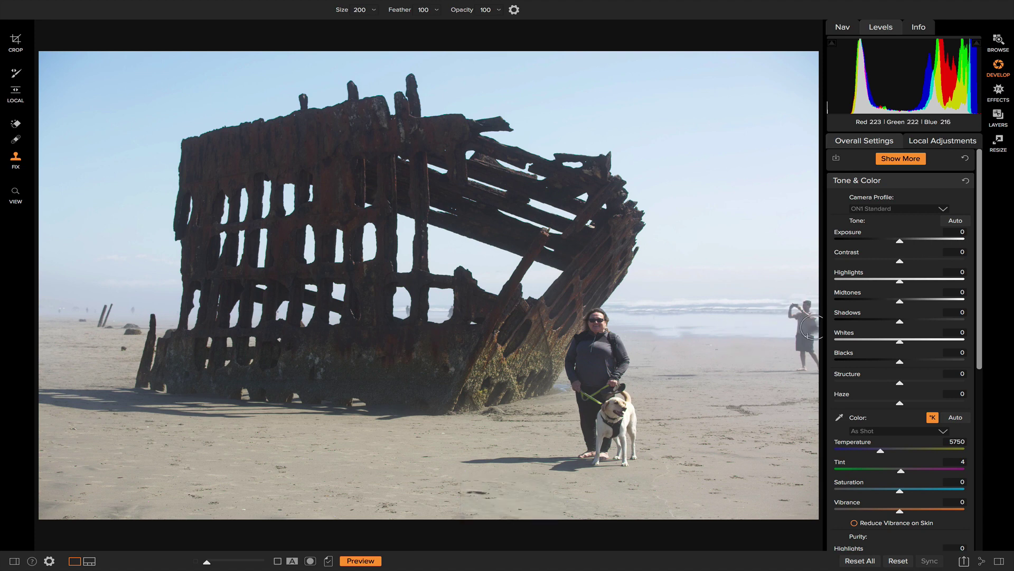
Clone-stamp the sea left of the photographer over him to remove him from the right edge
key("alt")
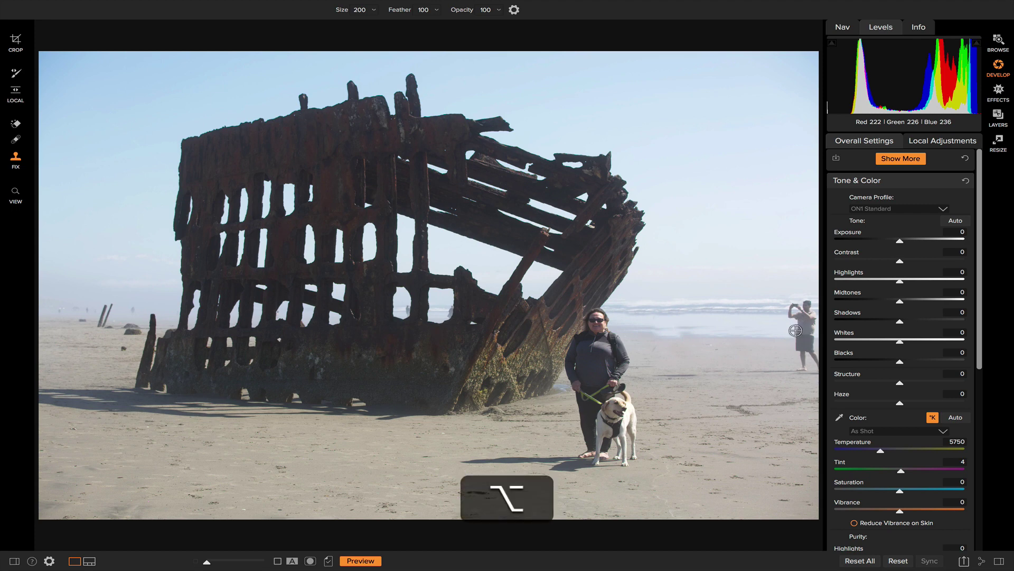
left_click(741, 308, "alt")
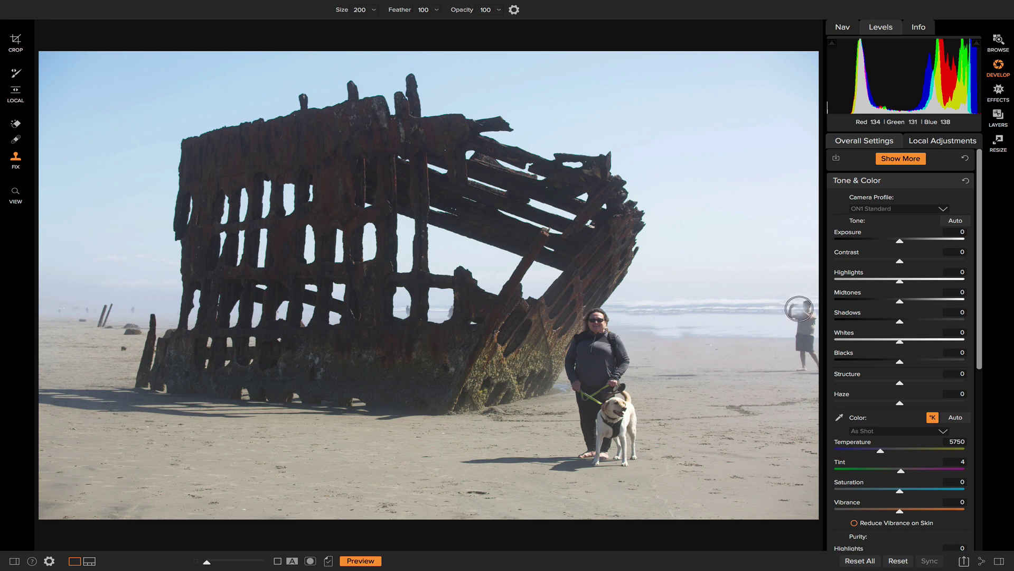
mouse_move(799, 308)
left_mouse_down()
mouse_move(790, 310)
mouse_move(808, 337)
mouse_move(797, 354)
mouse_move(810, 329)
mouse_move(806, 317)
mouse_move(795, 354)
mouse_move(810, 356)
mouse_move(795, 365)
mouse_move(817, 367)
mouse_move(802, 365)
left_mouse_up()
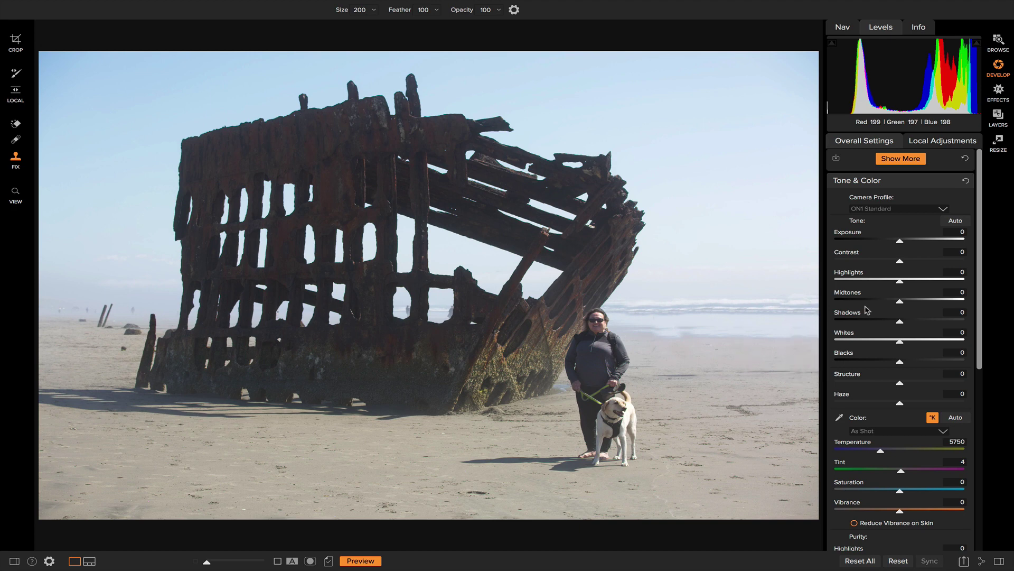